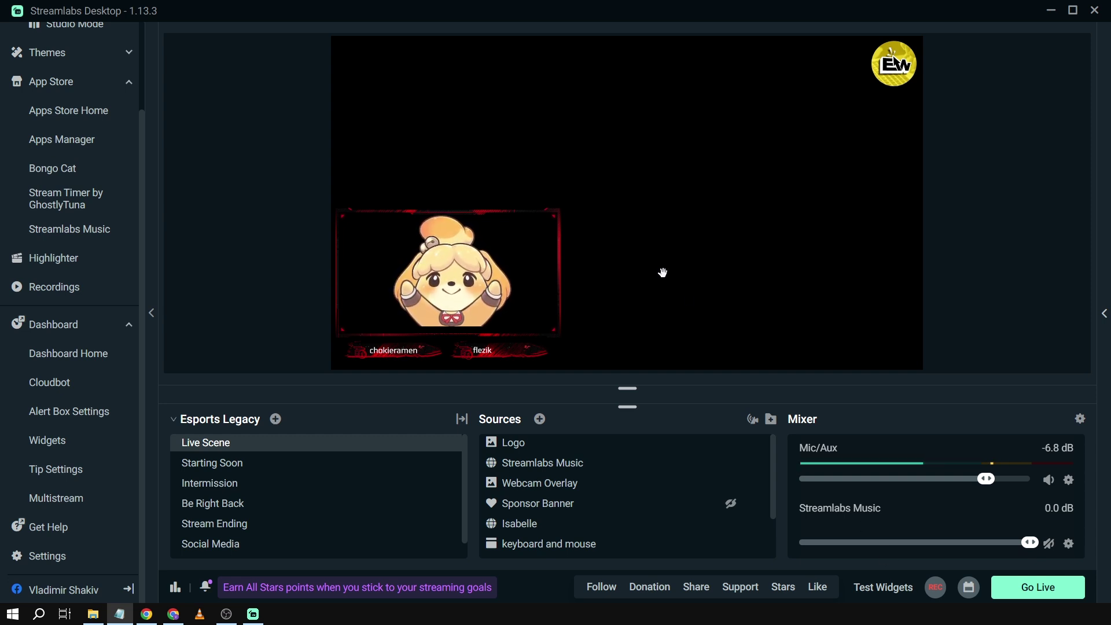
Step: Add an Event List source to the Live Scene, keeping the default name 'Event List'
left_click(540, 425)
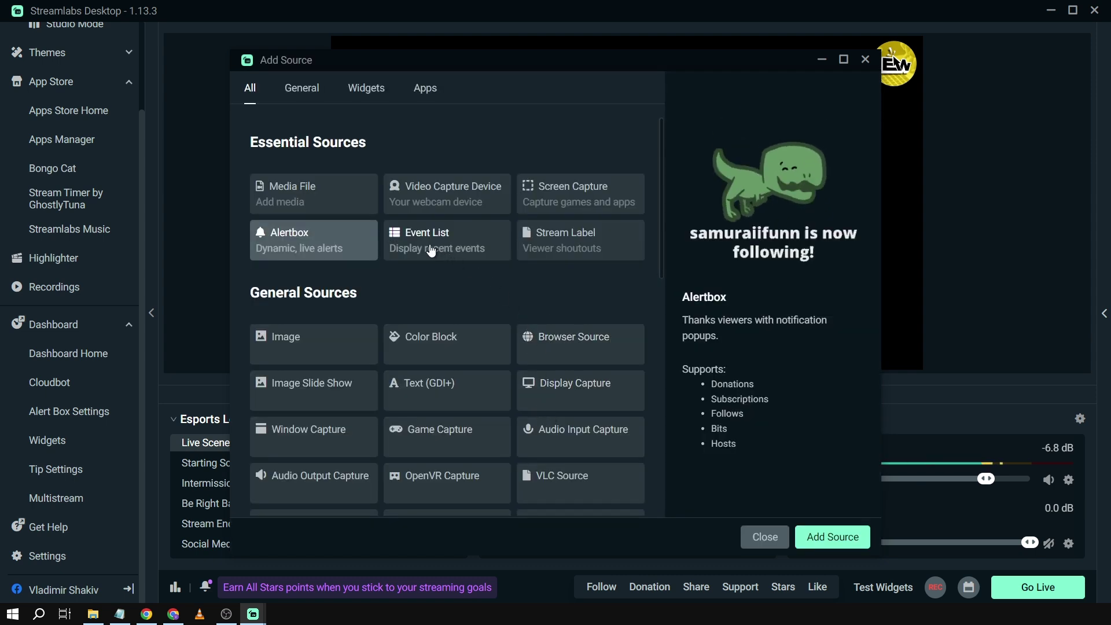
left_click(431, 250)
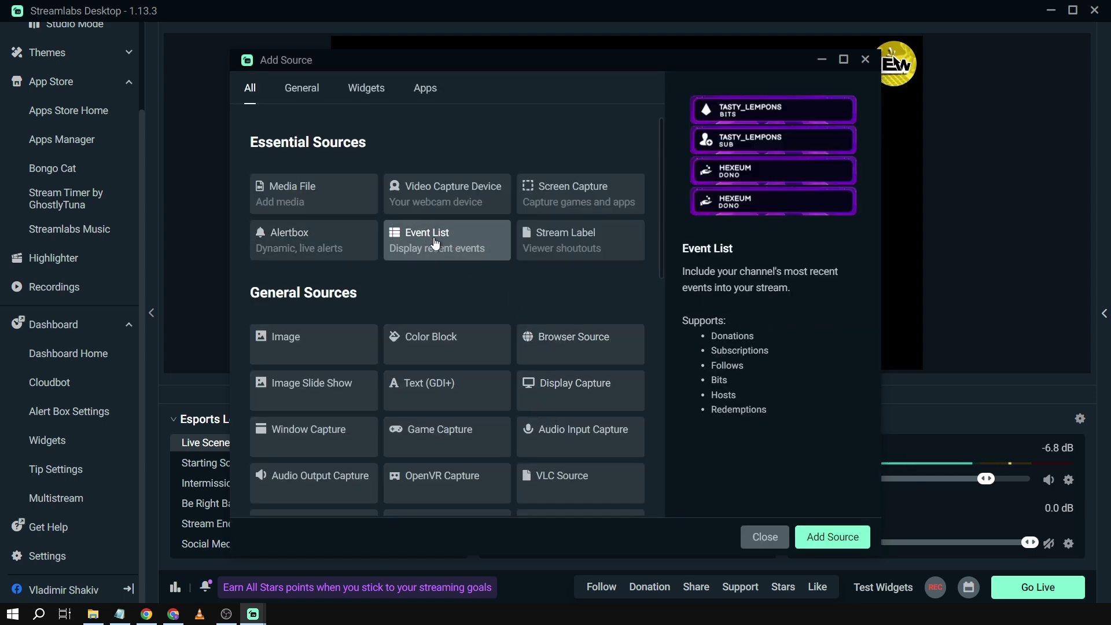
left_click(808, 536)
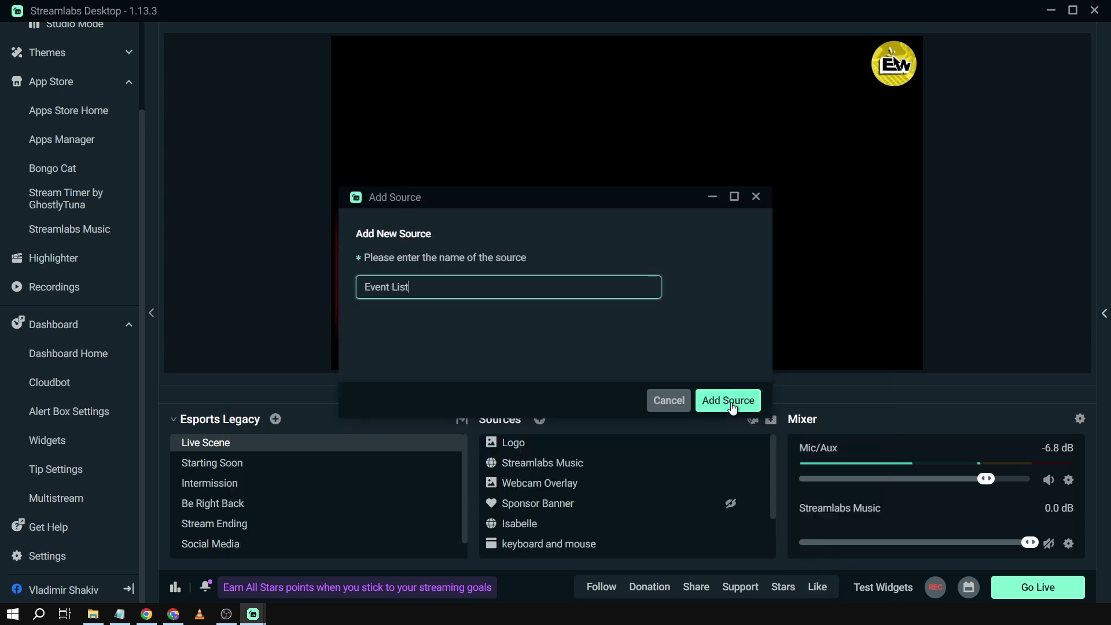
left_click(733, 403)
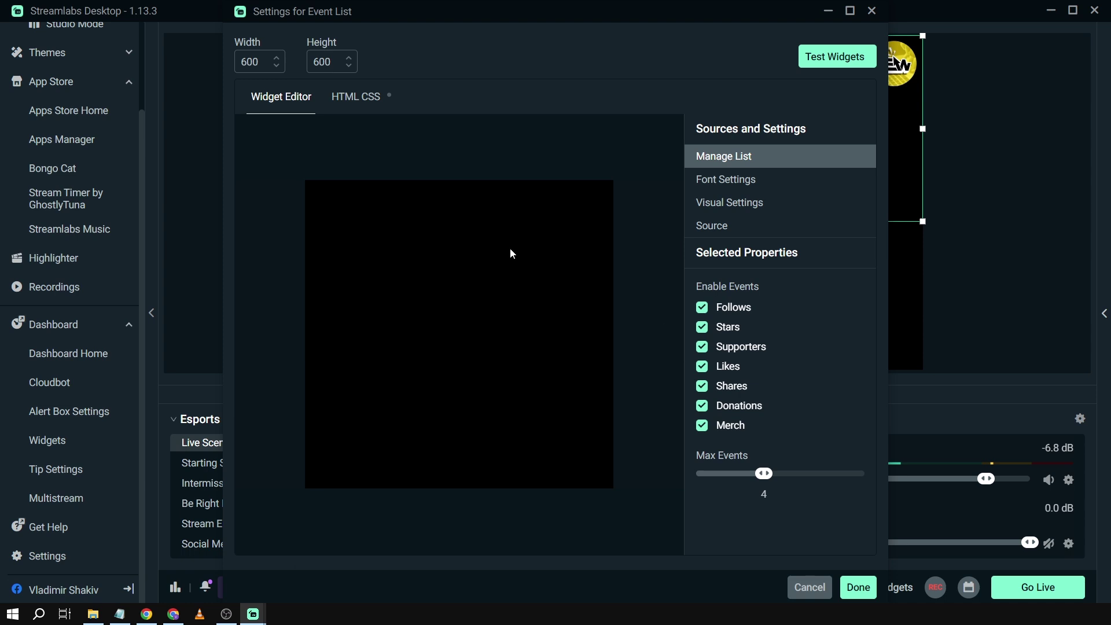
Step: Size the Event List widget to 600 wide by 300 high and save its settings
double_click(255, 61)
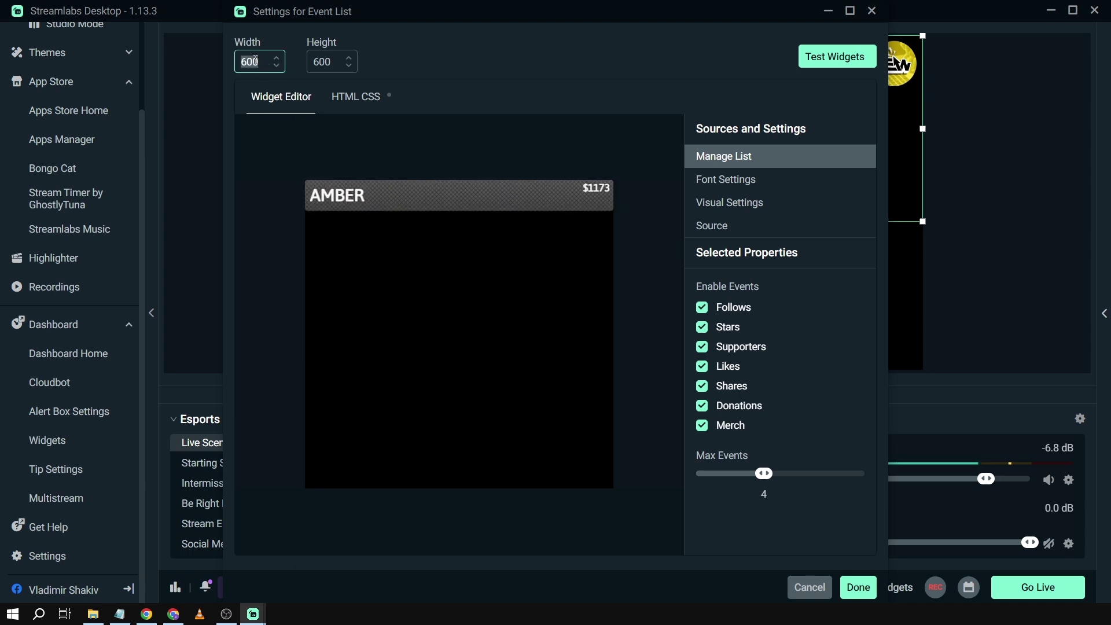
key("Tab")
type("300")
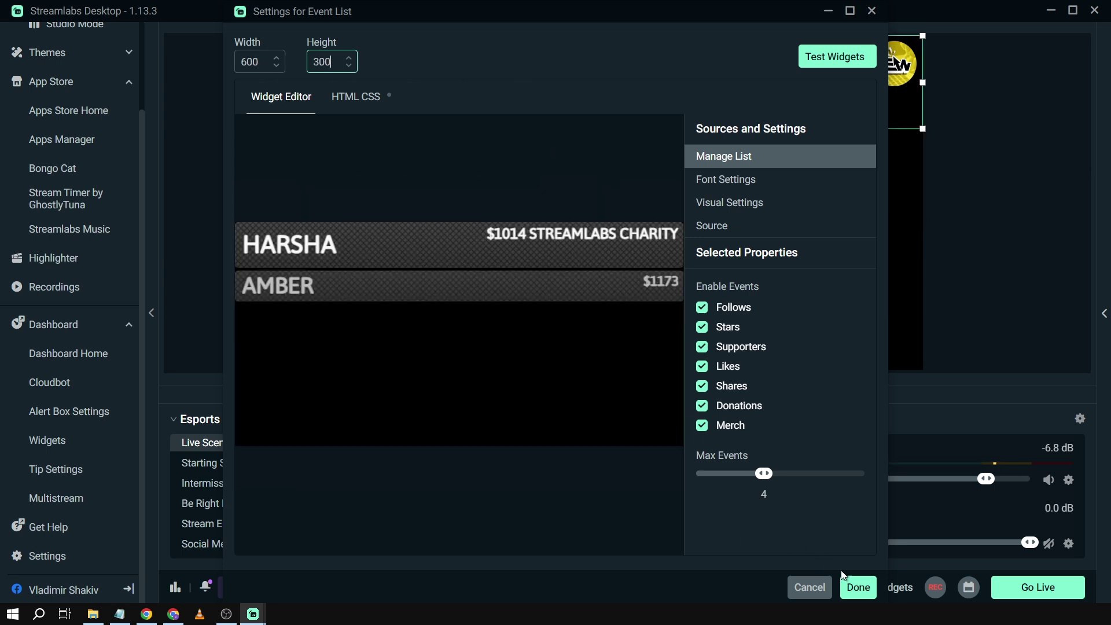
left_click(857, 588)
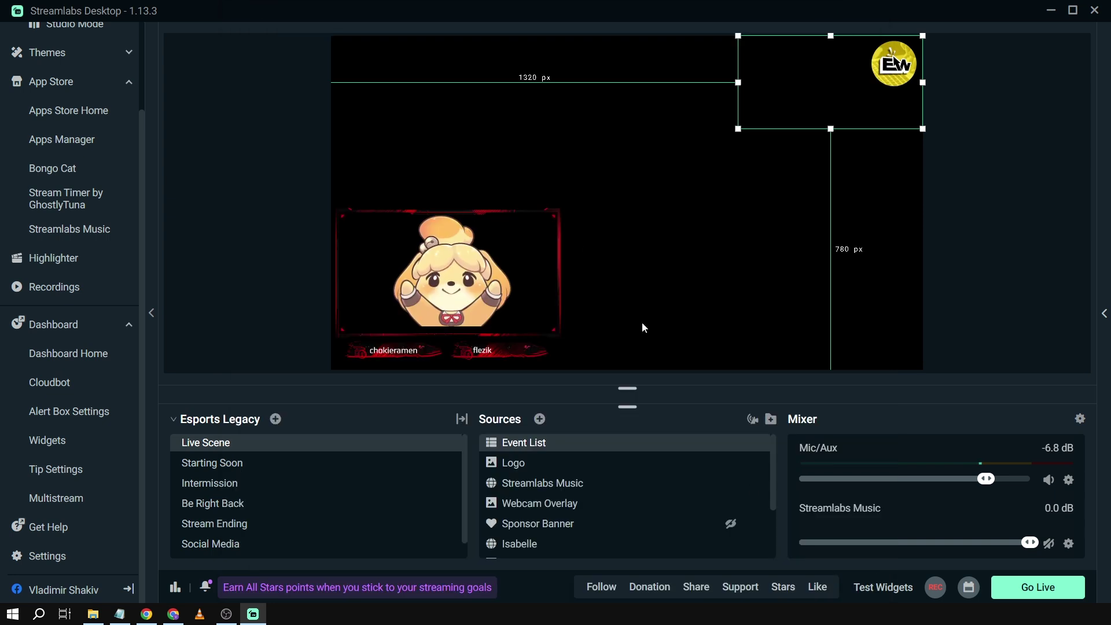
Step: Move the Event List box to the canvas's top-left corner and send a test follow event
mouse_move(800, 81)
left_mouse_down()
mouse_move(397, 101)
mouse_move(396, 82)
left_mouse_up()
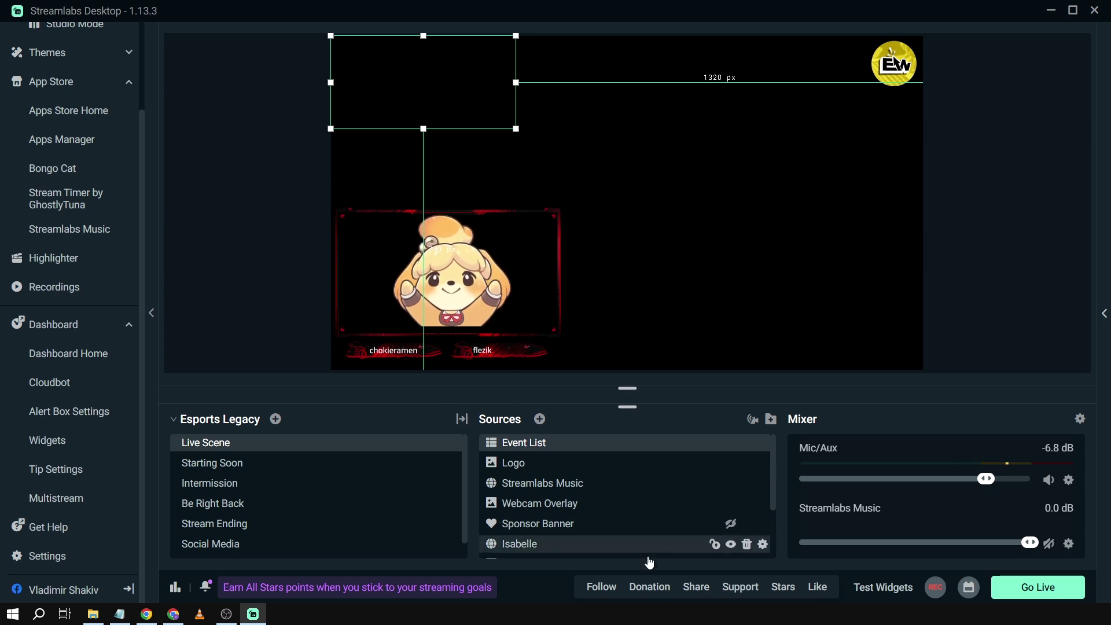
left_click(588, 589)
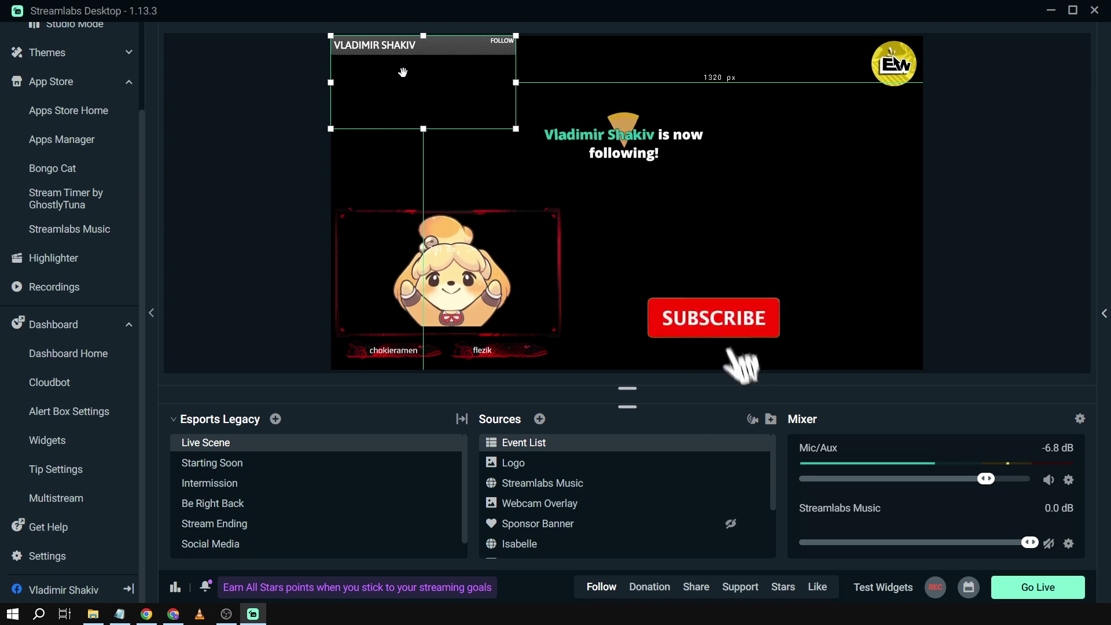
Step: Send test donation, share and support events to the Event List
left_click(646, 587)
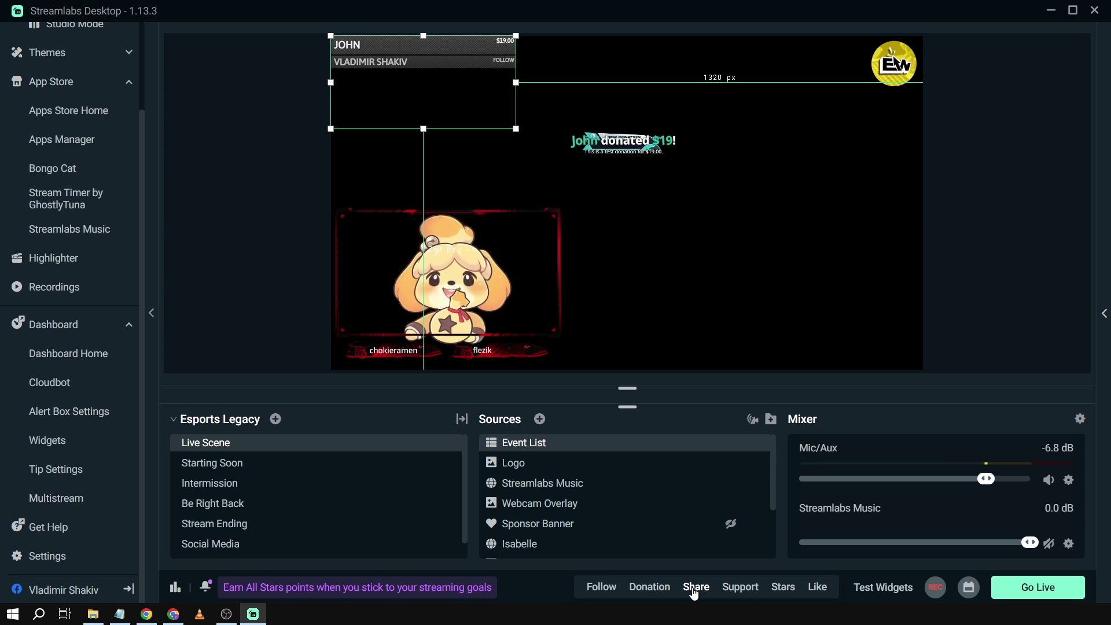
left_click(696, 587)
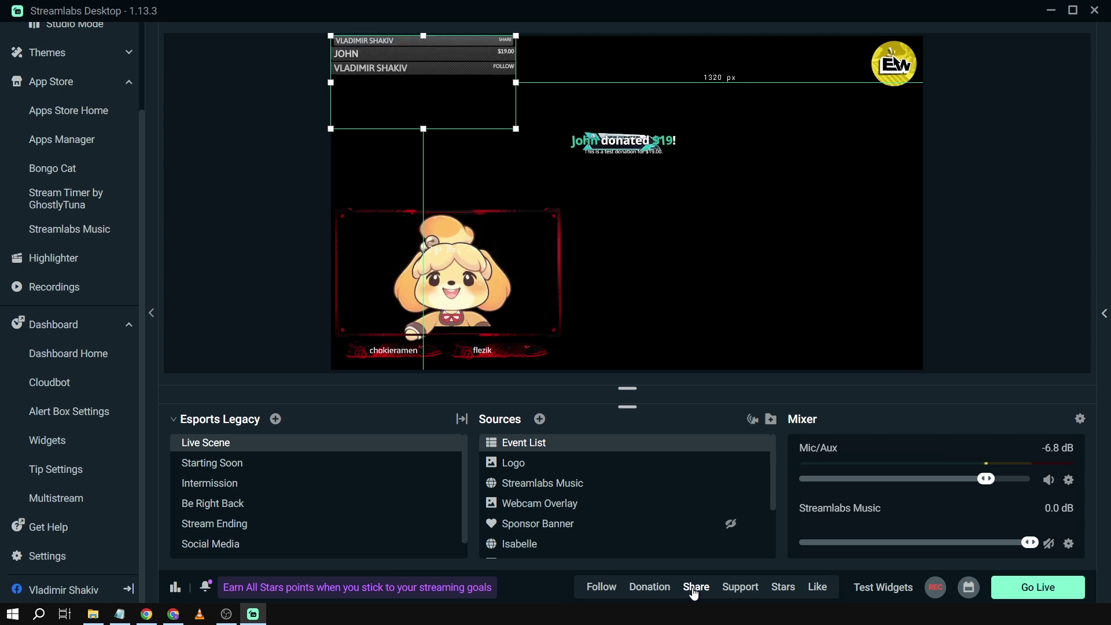
left_click(734, 589)
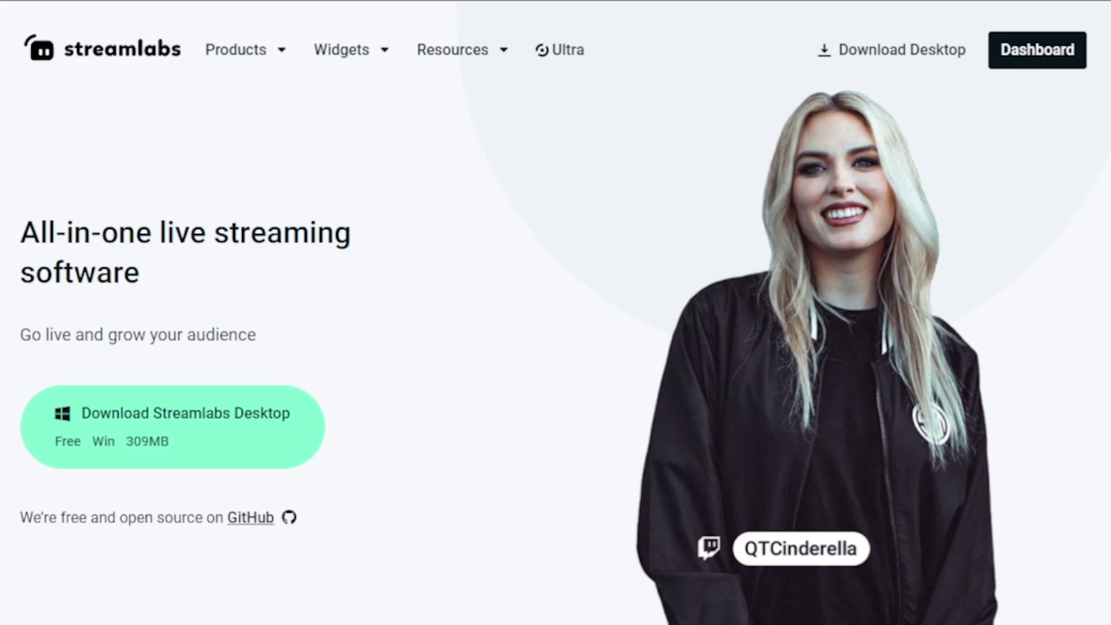
Step: Browse the Ultra and Video Editor pages, then subscribe with all notifications and like the video
left_click(560, 49)
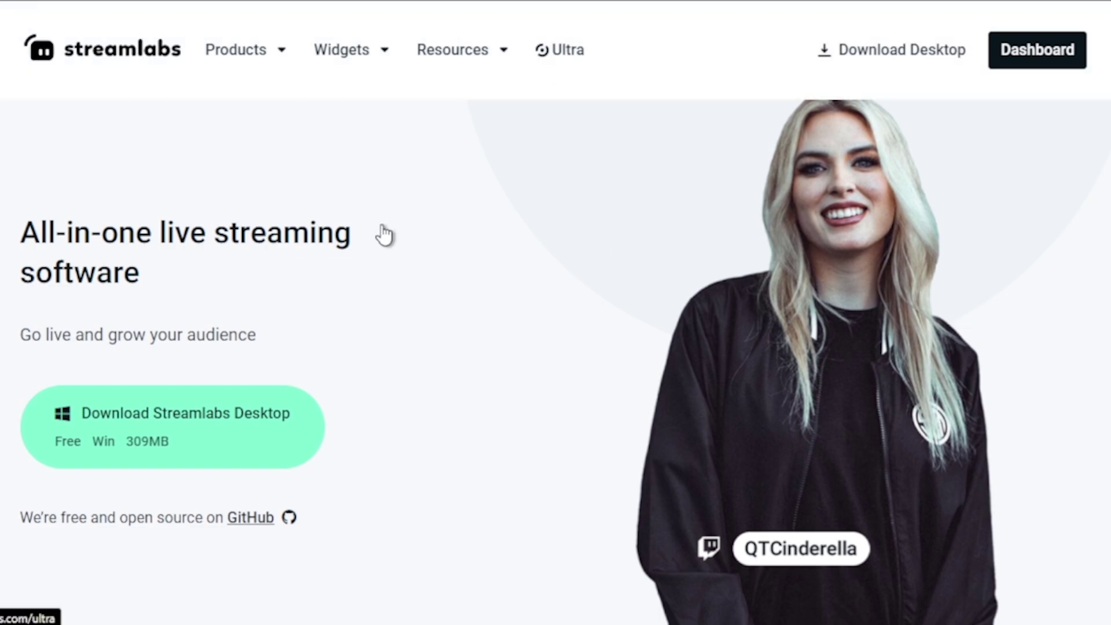
scroll(314, 325, "down", 3)
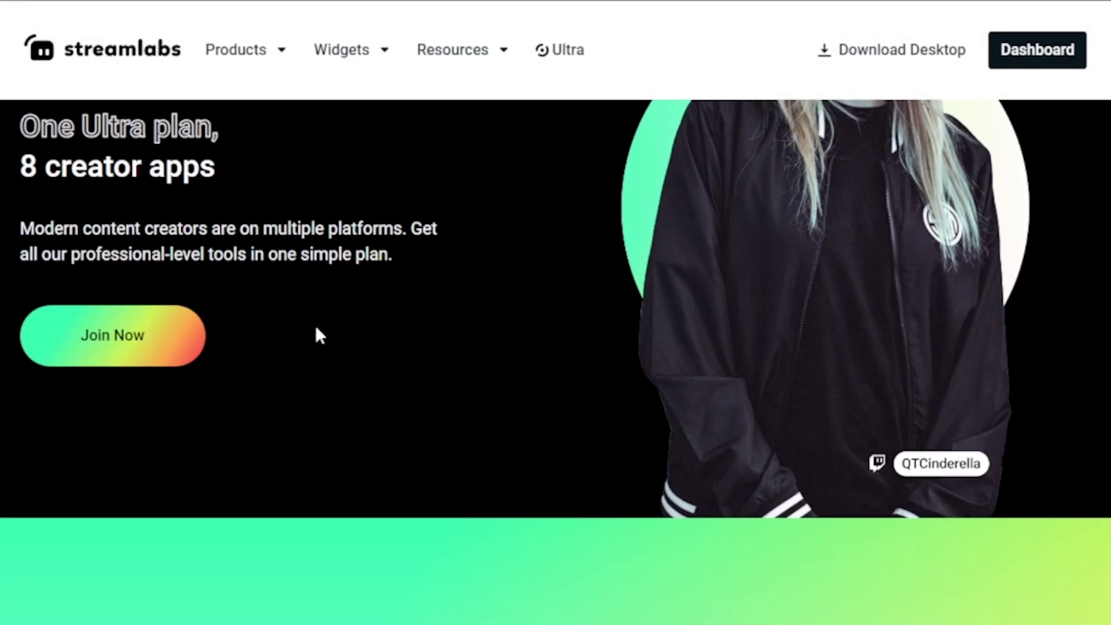
scroll(314, 324, "down", 5)
scroll(318, 334, "down", 5)
left_click(424, 572)
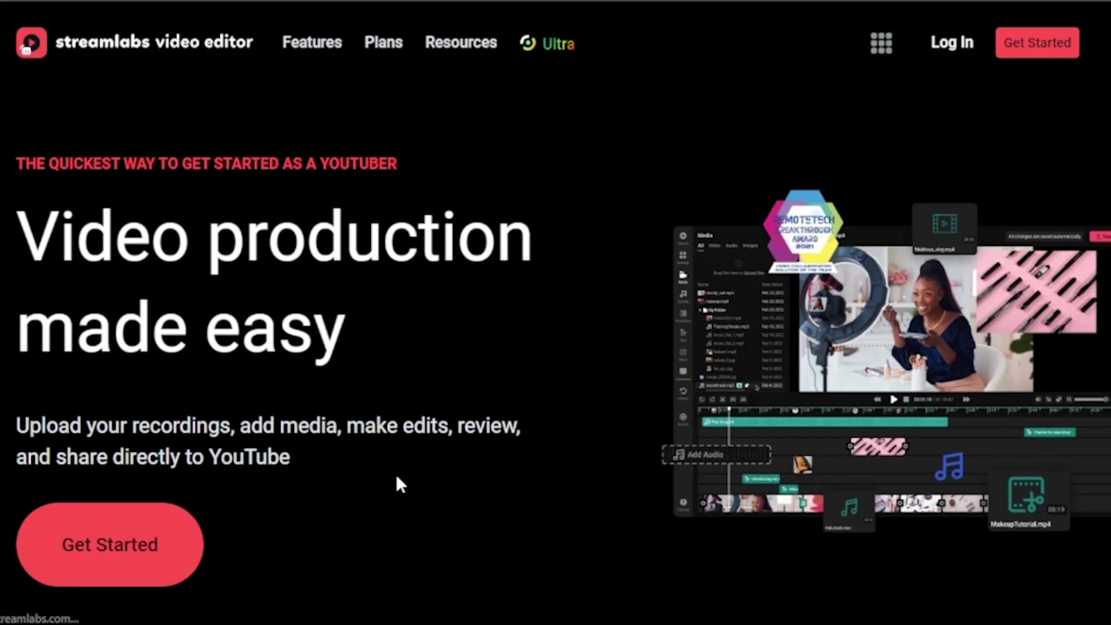
scroll(396, 483, "down", 5)
scroll(408, 478, "down", 3)
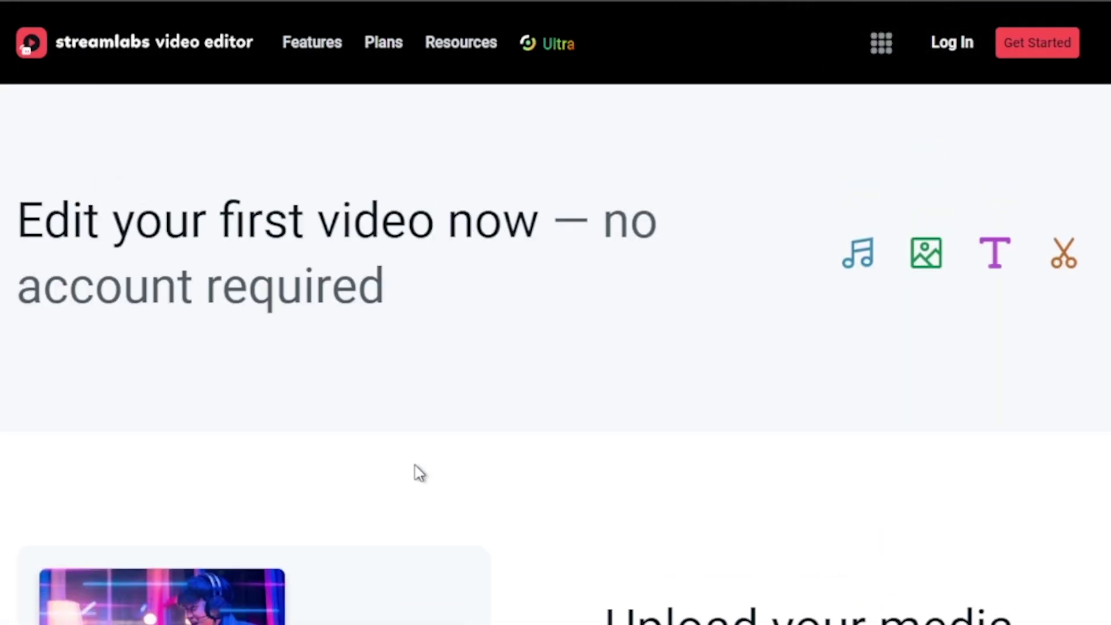
scroll(415, 474, "down", 5)
scroll(415, 473, "down", 2)
scroll(415, 473, "down", 4)
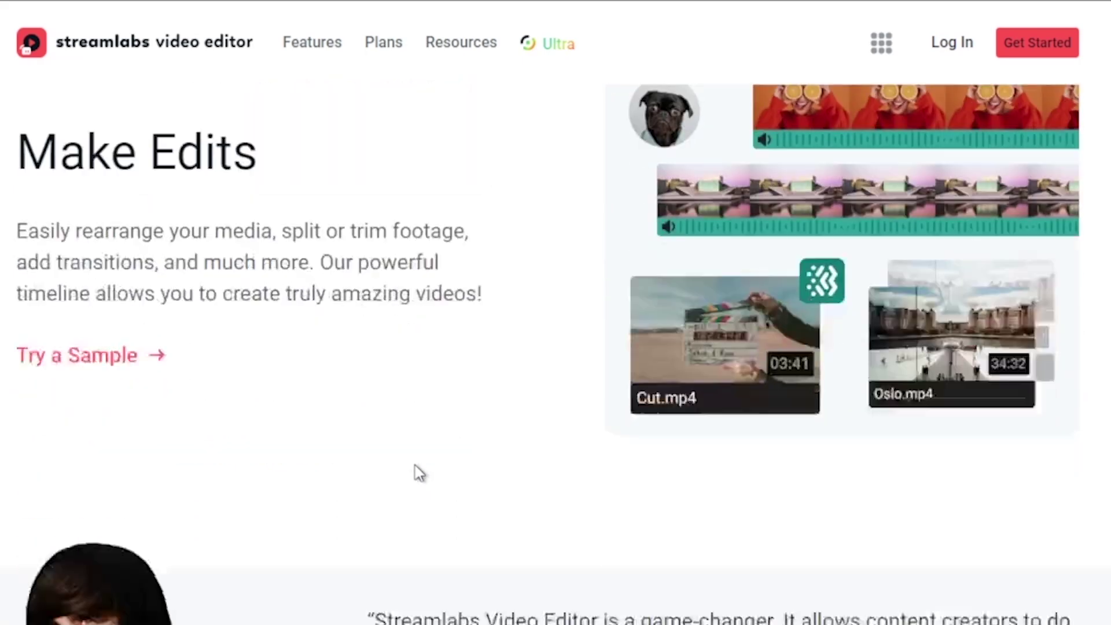
scroll(415, 473, "down", 5)
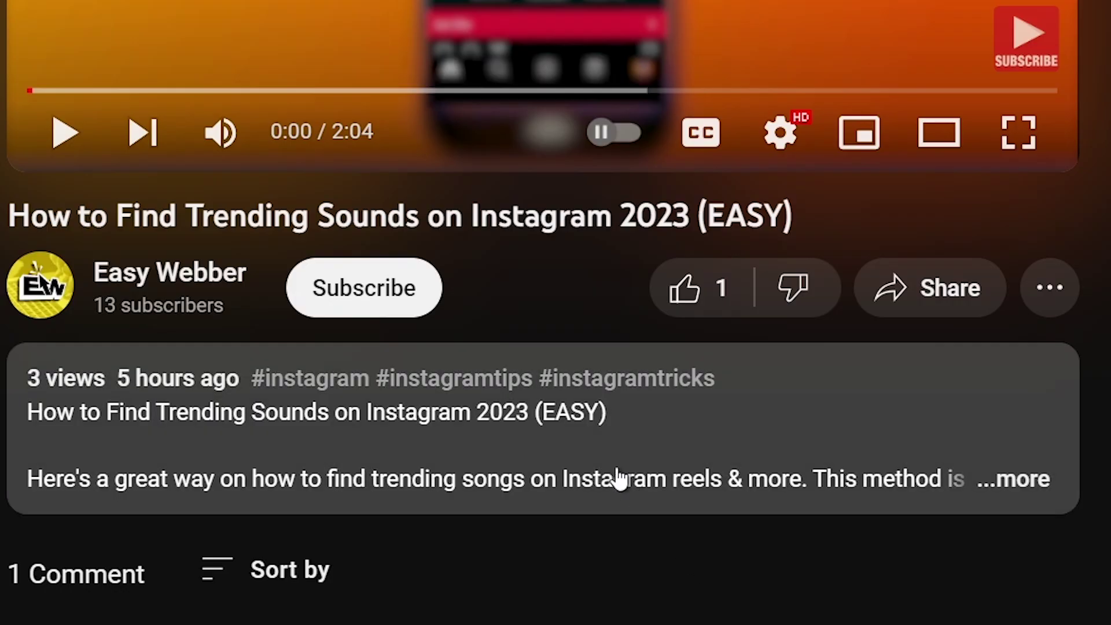
left_click(350, 276)
left_click(500, 302)
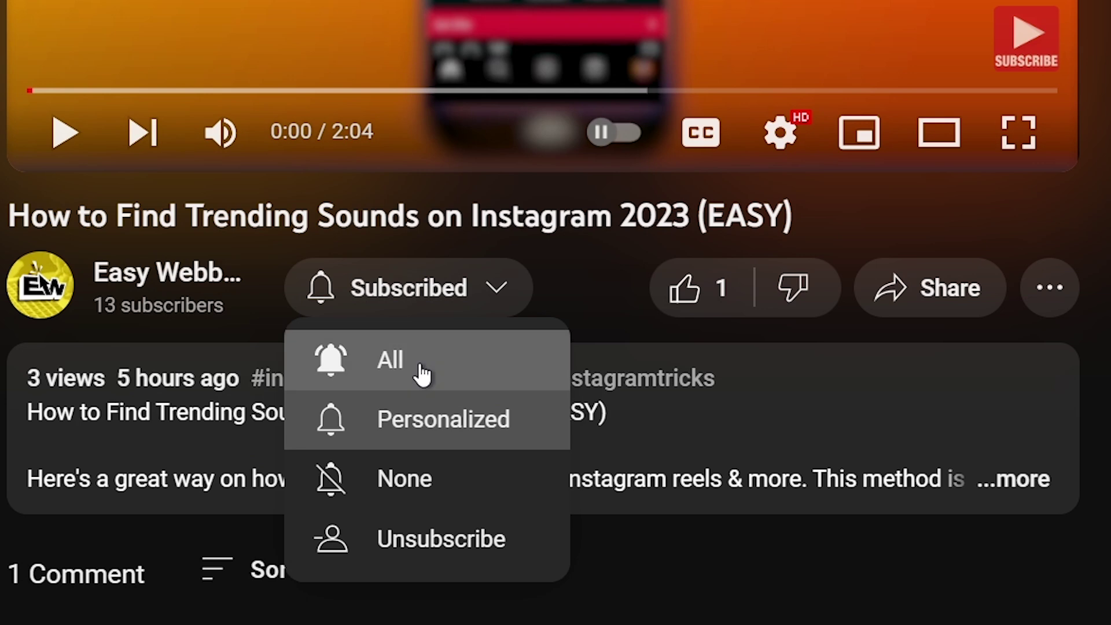
left_click(422, 374)
left_click(683, 292)
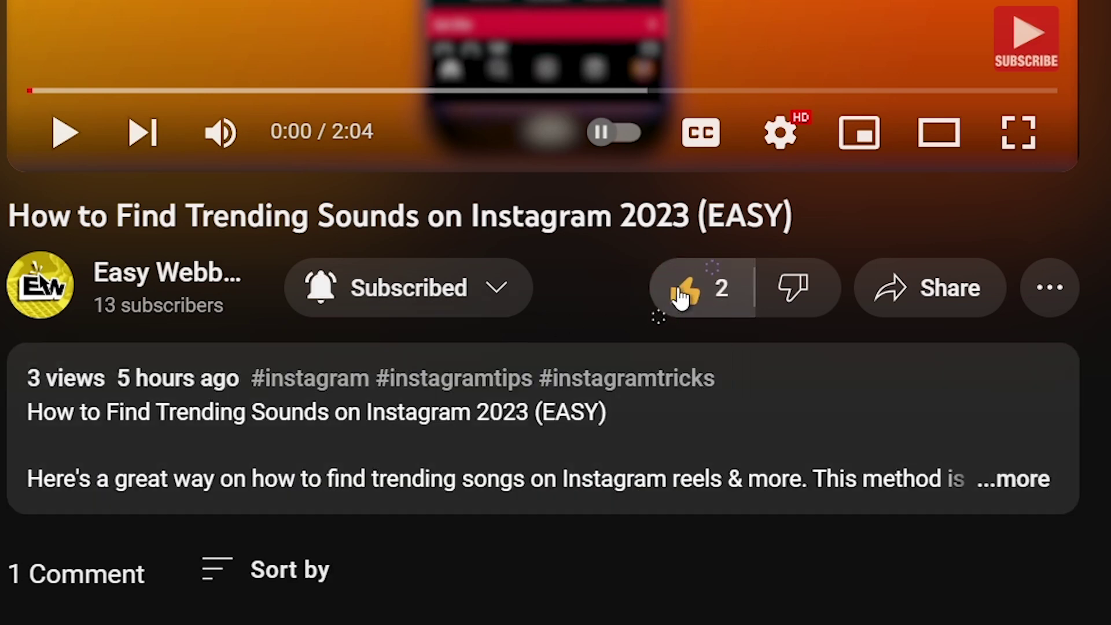